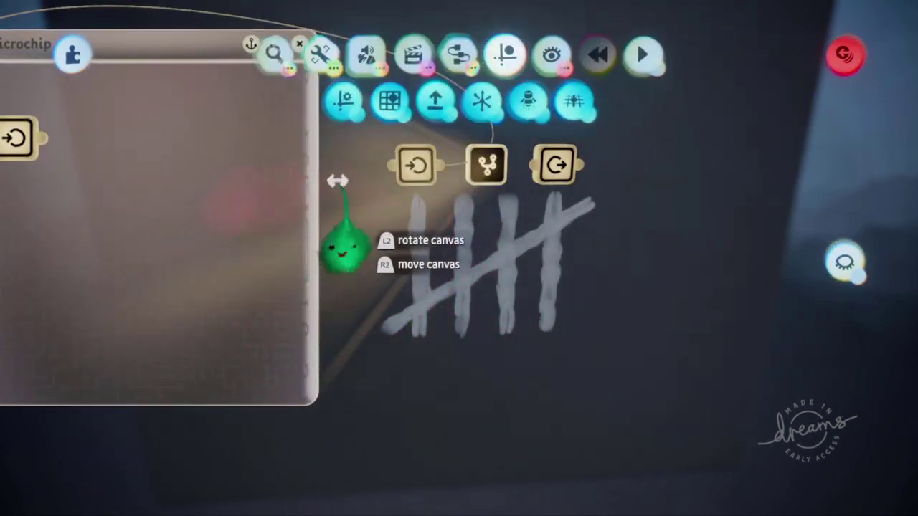
- Add a Value Slider to the microchip canvas
click(459, 57)
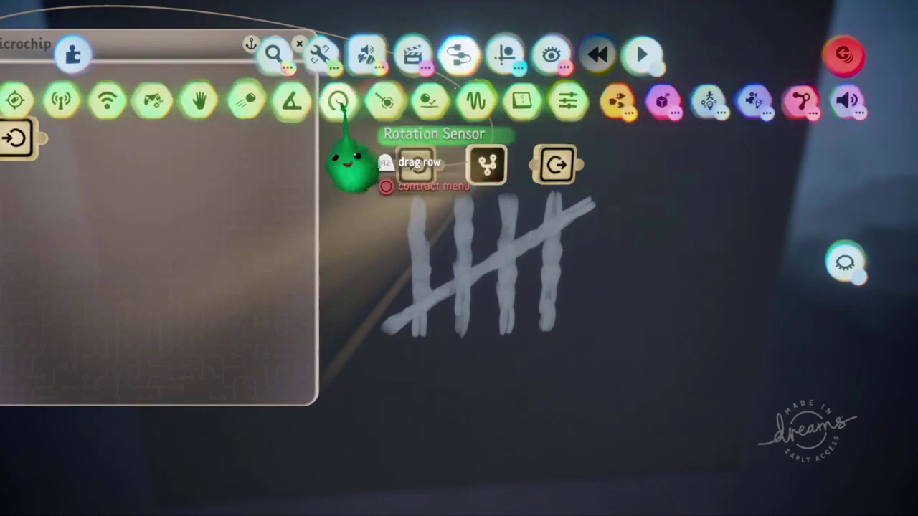
click(538, 107)
click(225, 307)
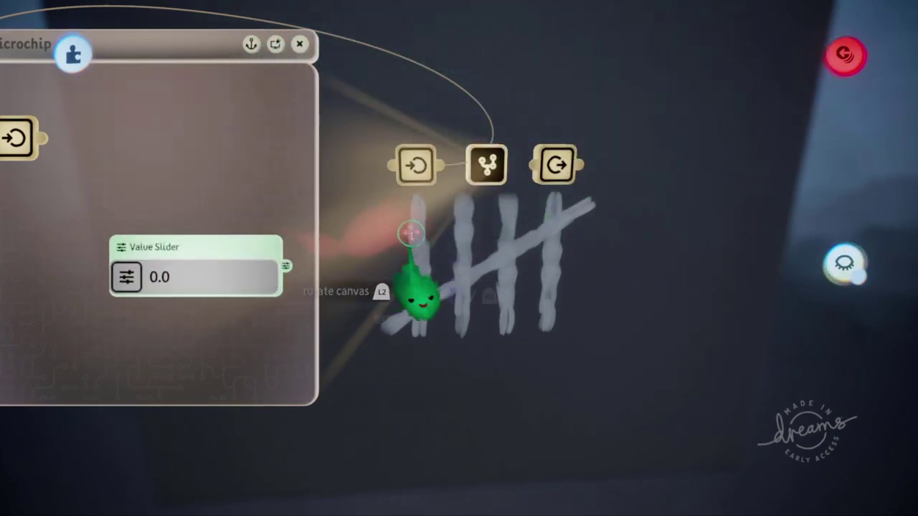
- Open the Stroke Properties of the first tally stroke and try out a lower End Point value
click(421, 250)
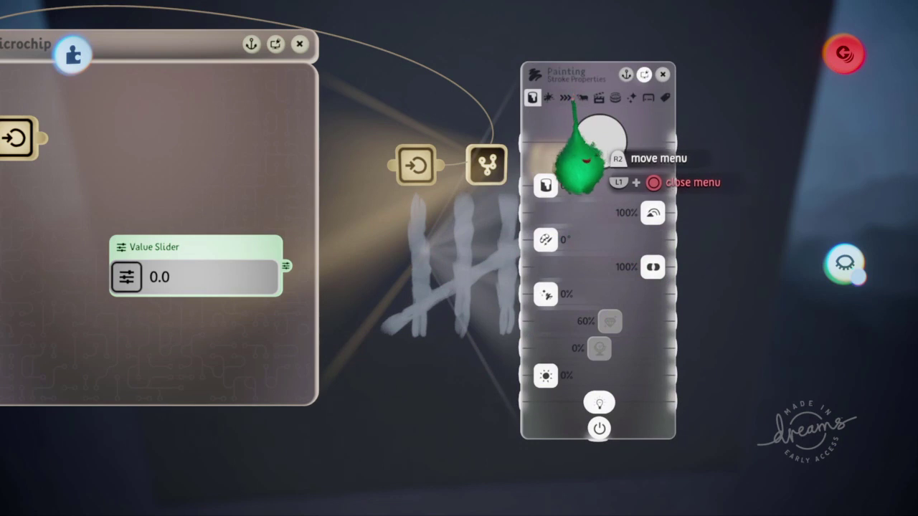
click(566, 98)
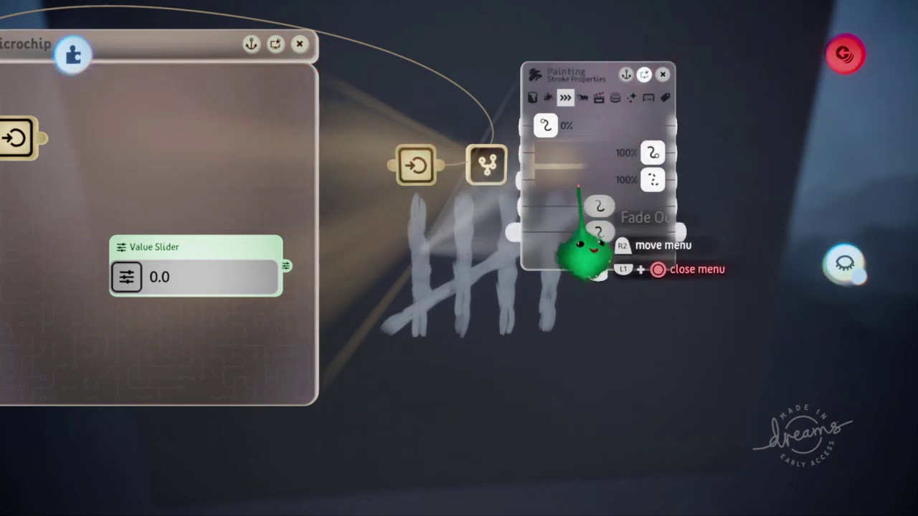
drag(591, 250, 528, 259)
drag(577, 244, 471, 243)
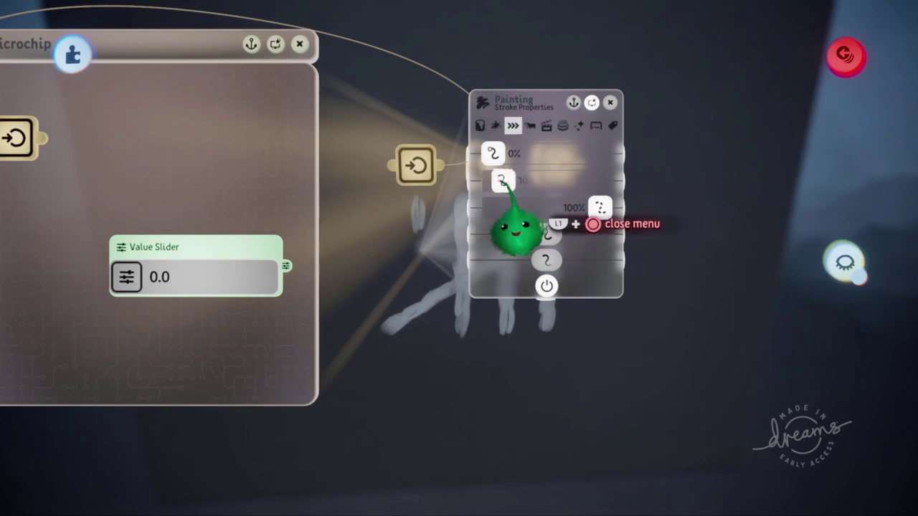
key(Escape)
- Reposition the microchip and wire the Value Slider's output to the first tally stroke's End Point
mouse_move(228, 153)
mouse_down()
mouse_move(284, 162)
mouse_move(313, 135)
mouse_up()
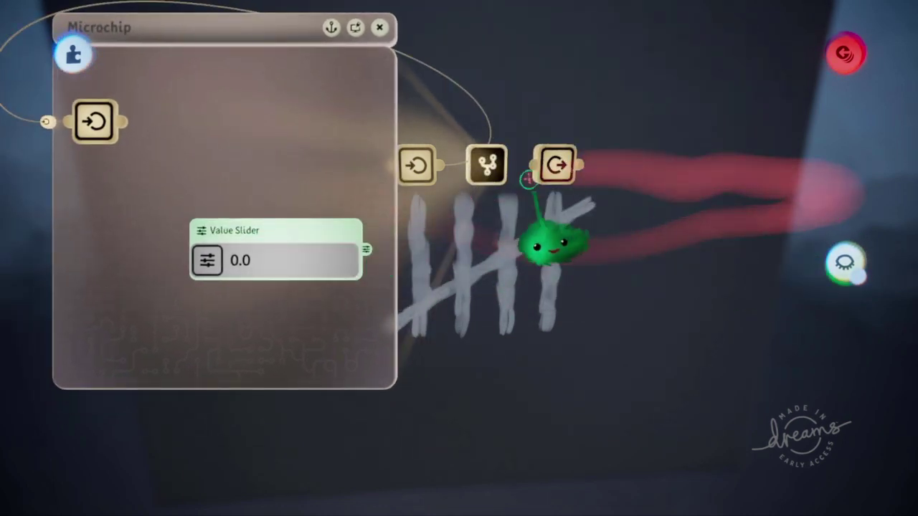
drag(292, 207, 257, 187)
drag(323, 284, 229, 280)
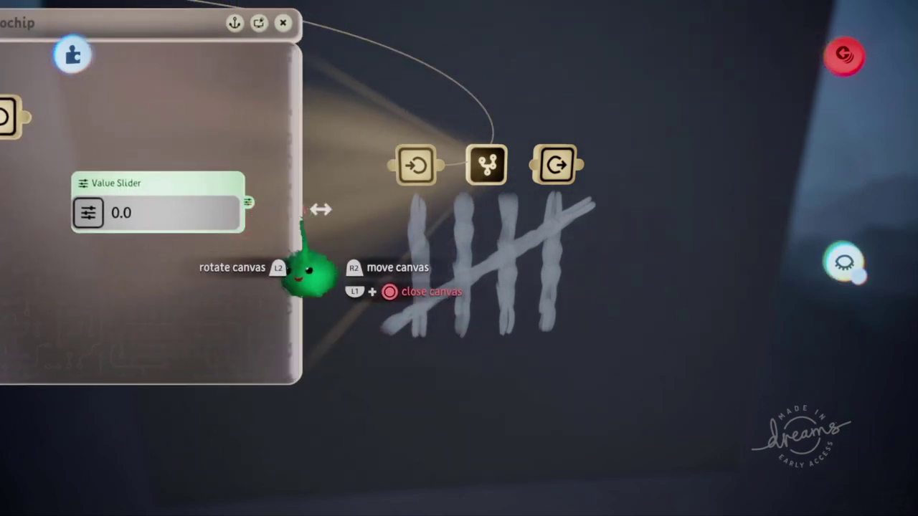
click(429, 256)
drag(568, 152, 537, 193)
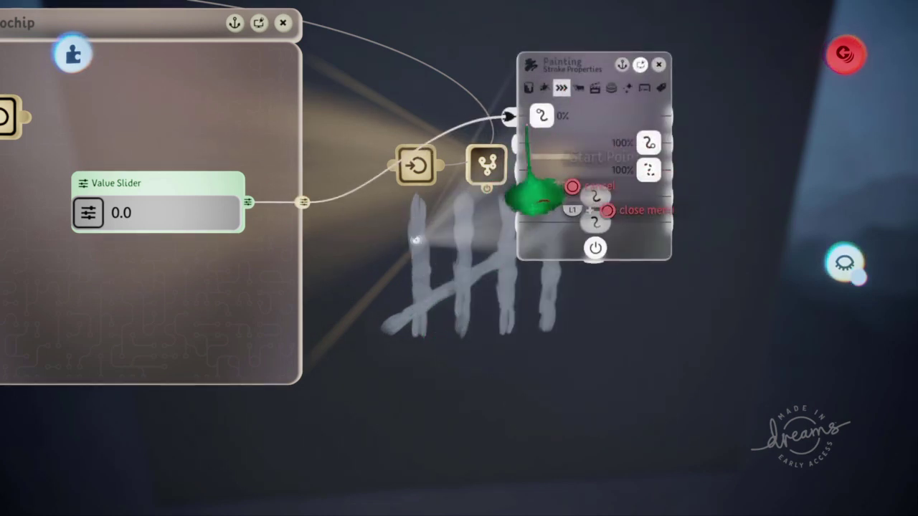
click(513, 145)
key(Escape)
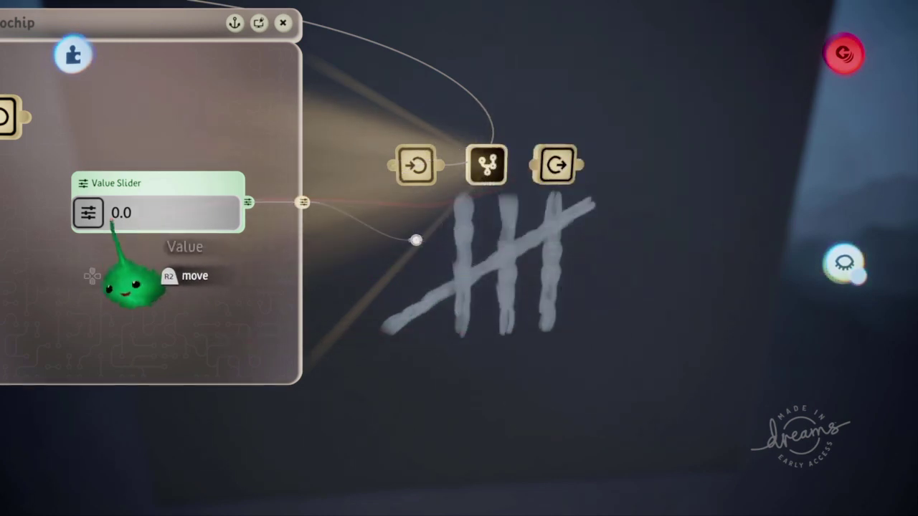
- Test the stroke with the Value Slider at 1.0 and at 0.0, and delete the slider
drag(179, 267, 228, 268)
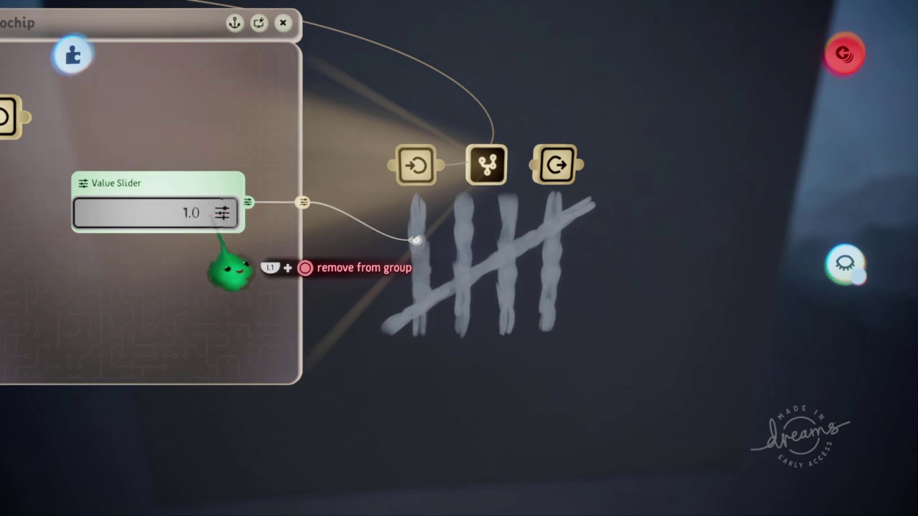
drag(224, 217, 91, 215)
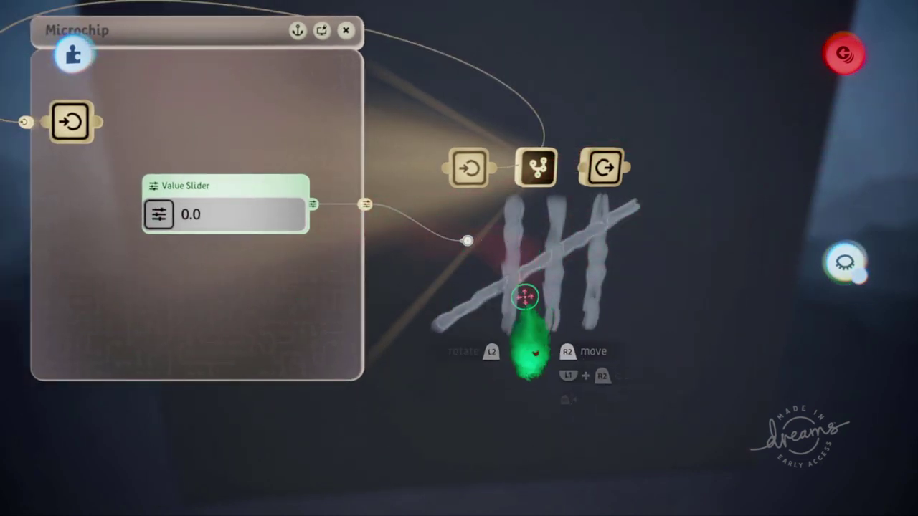
key(Delete)
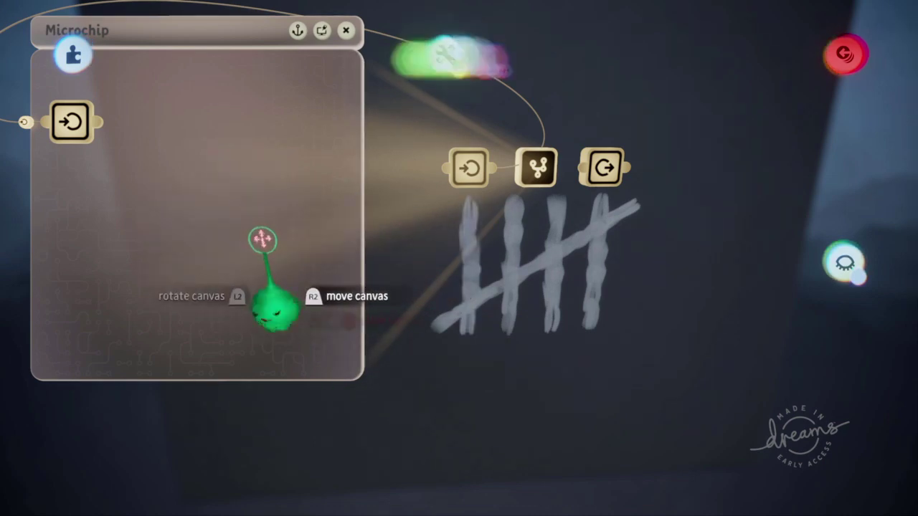
- Add a Timer to the microchip and wire its output to the End Point in the first tally stroke's Stroke Properties
click(584, 97)
click(567, 99)
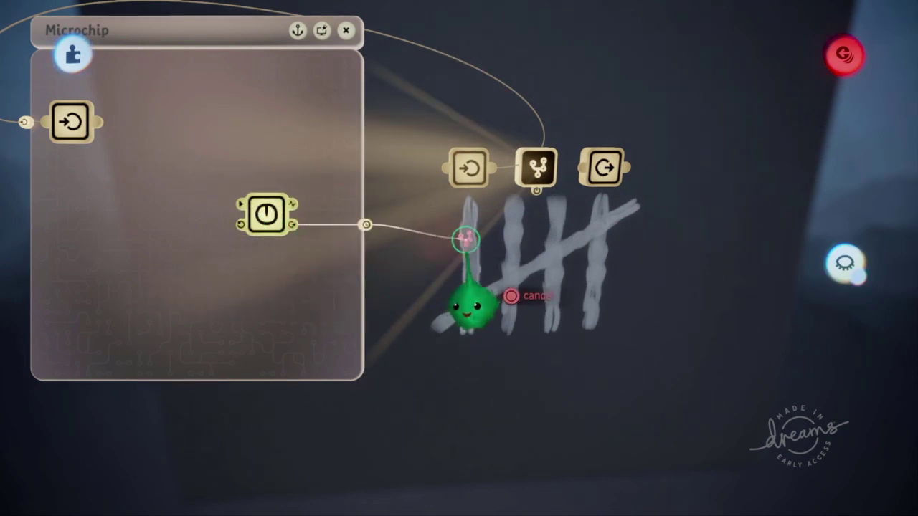
click(464, 241)
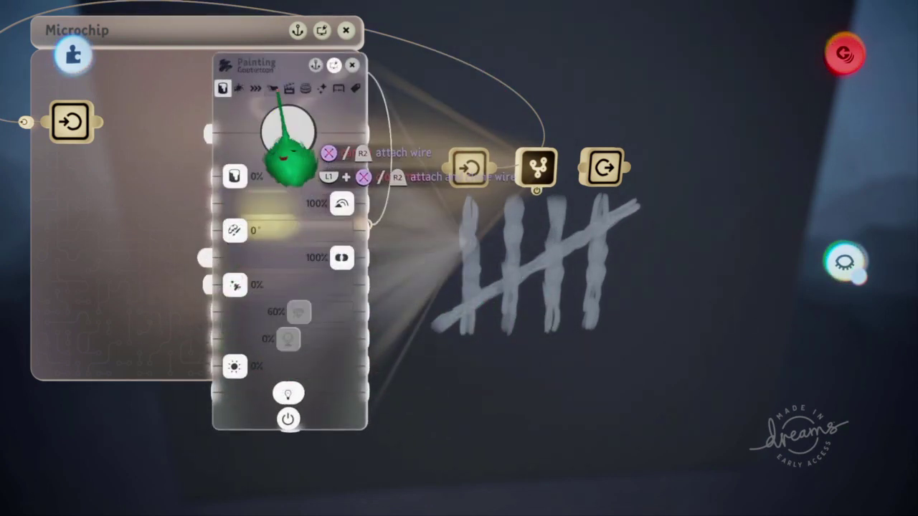
click(256, 89)
click(212, 231)
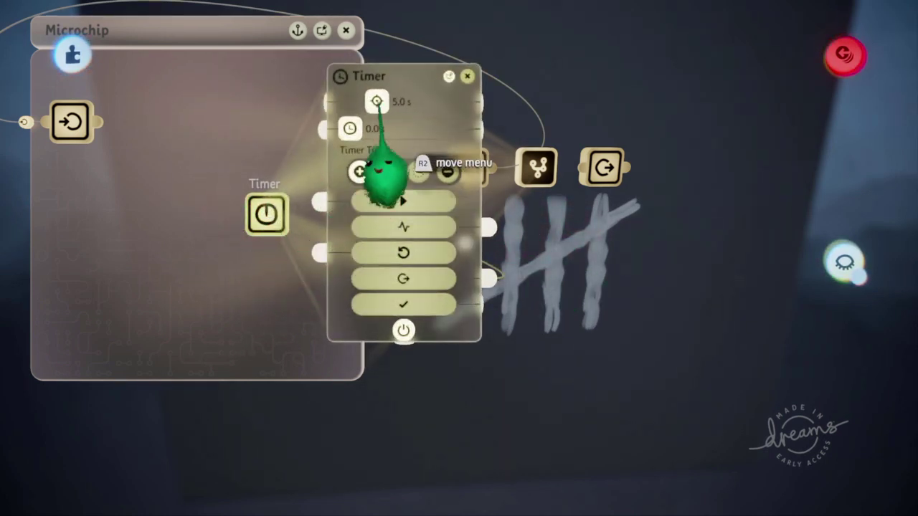
- Run the Timer with its 5.0 s target to test the stroke animation, and delete the Timer
drag(394, 328, 126, 331)
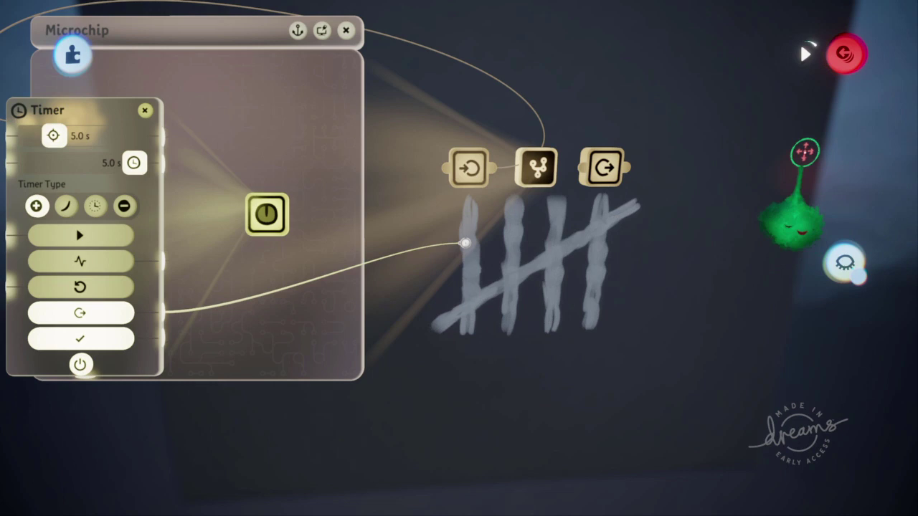
drag(119, 287, 176, 276)
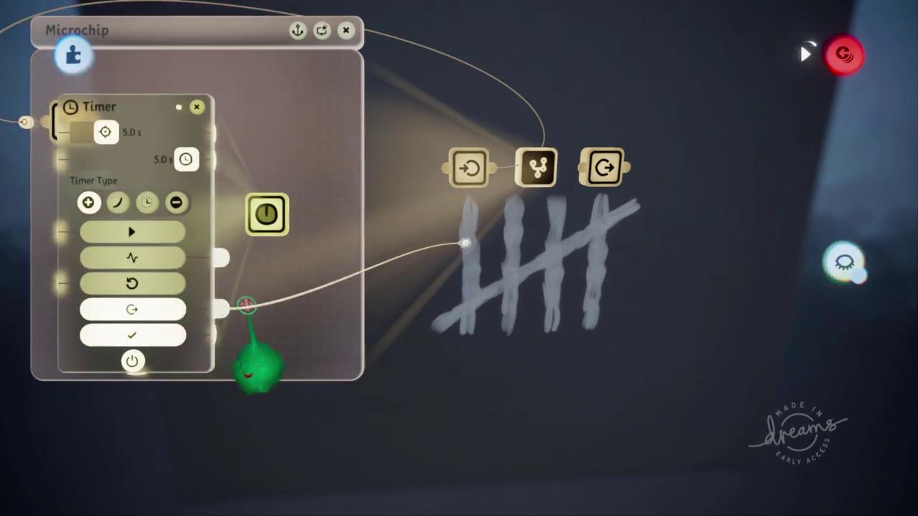
key(Escape)
key(Delete)
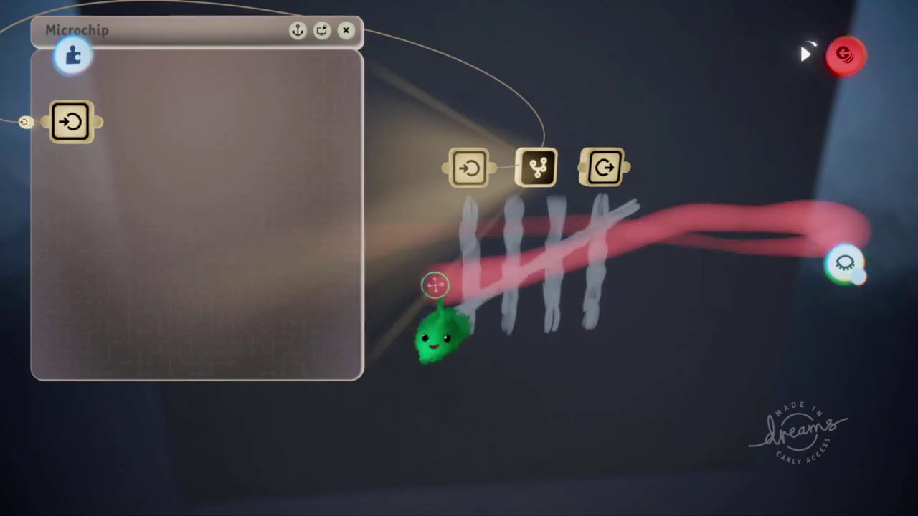
- Add a Timeline gadget to the microchip and open its canvas
key(space)
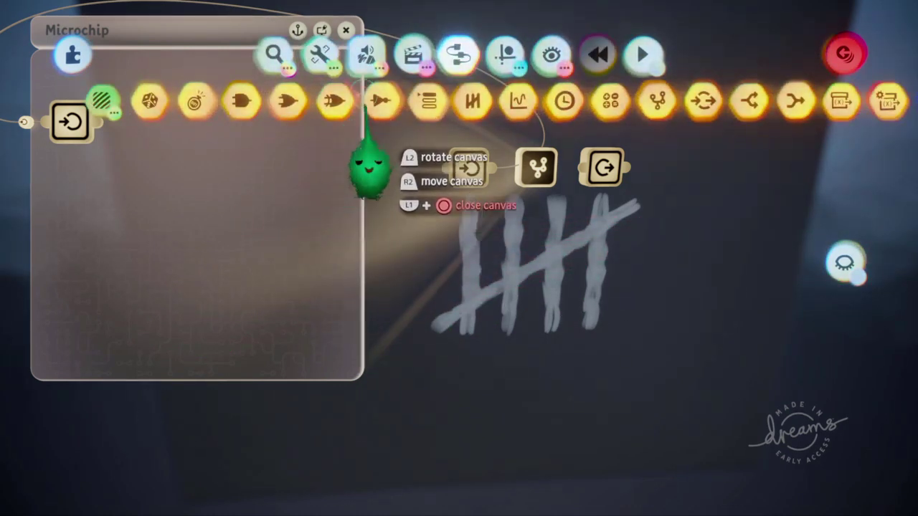
click(411, 54)
click(460, 100)
click(231, 183)
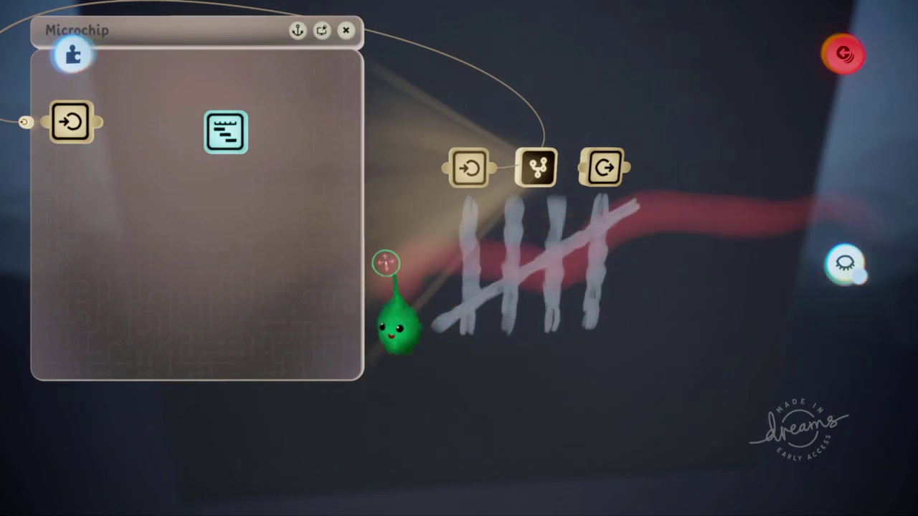
click(226, 133)
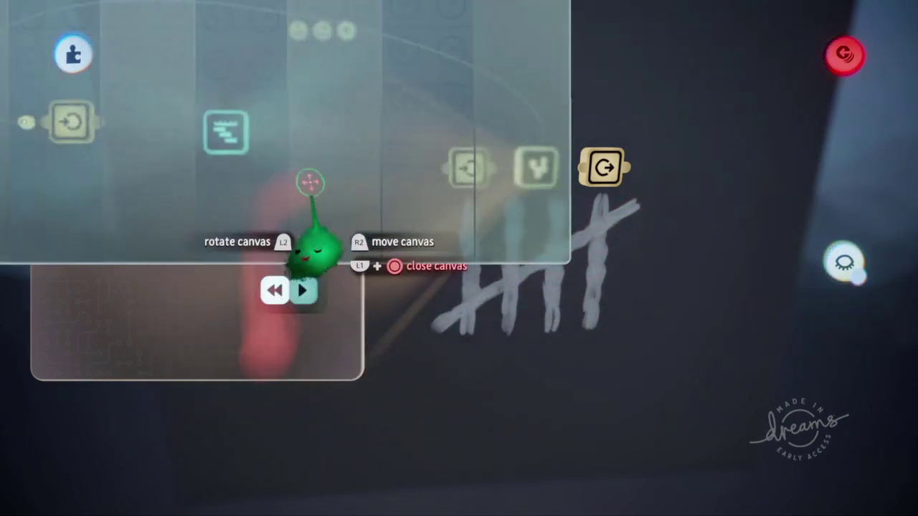
- Bring the timeline canvas fully into view over the microchip and switch its time display to beats
drag(544, 135, 205, 149)
drag(140, 140, 361, 269)
drag(423, 262, 248, 279)
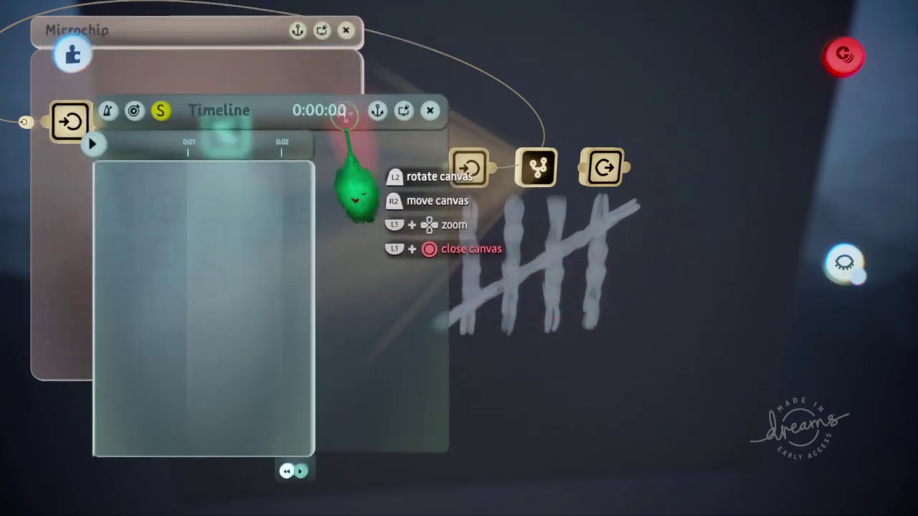
click(331, 111)
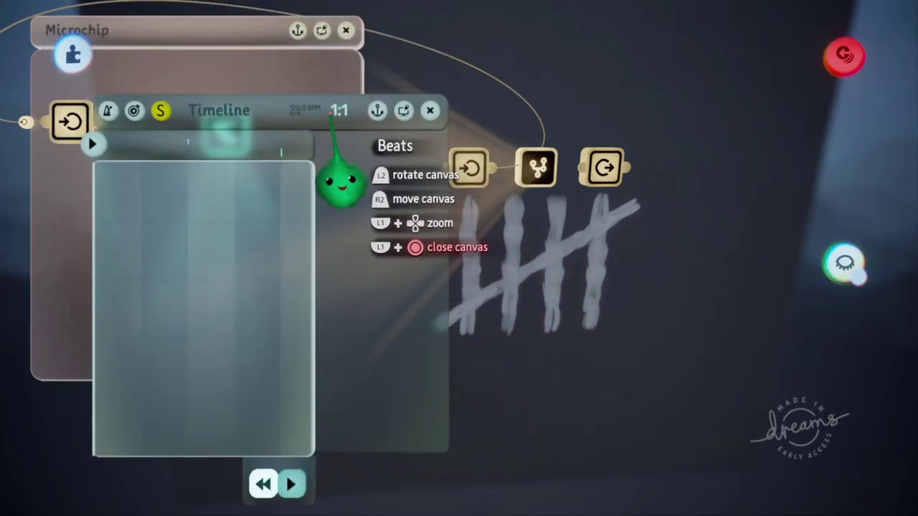
click(338, 111)
click(337, 112)
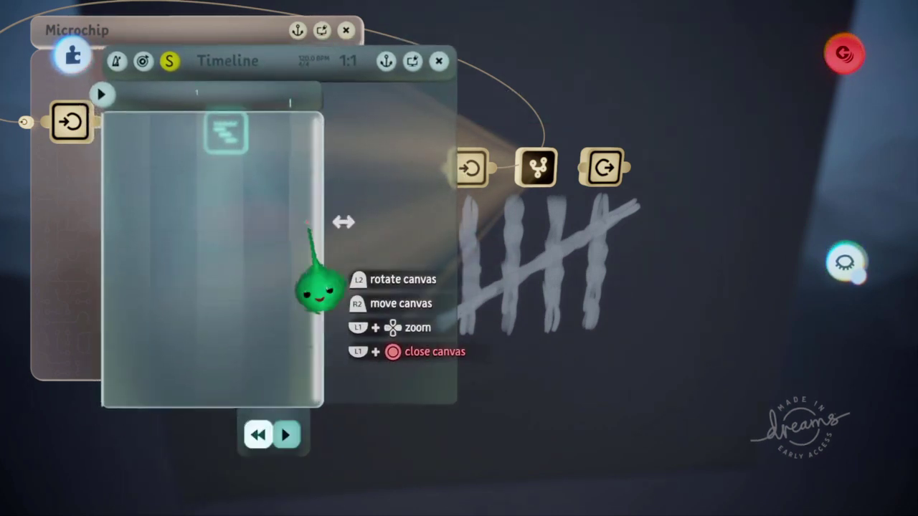
- Extend the timeline to five bars and compress its scale so that all of them fit in a narrow canvas
drag(321, 221, 484, 230)
scroll(328, 262, down, 2)
scroll(342, 278, down, 3)
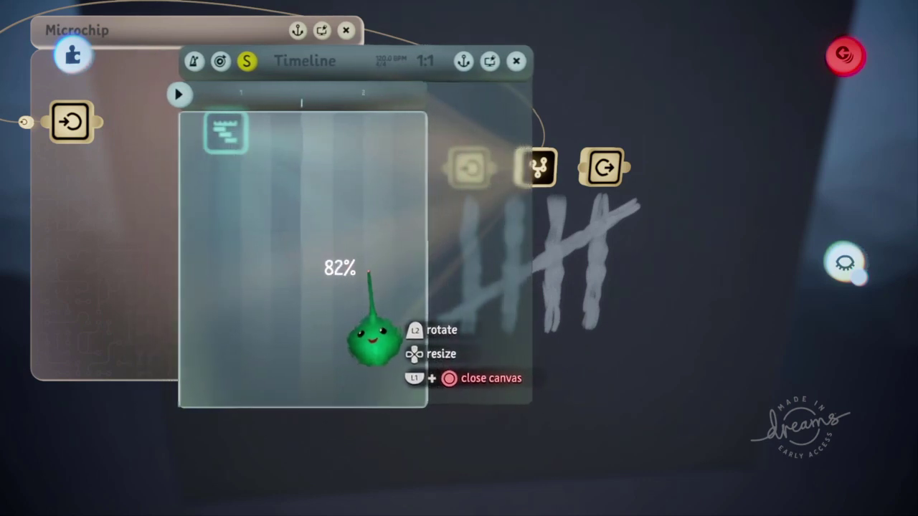
drag(422, 274, 581, 285)
drag(588, 355, 677, 359)
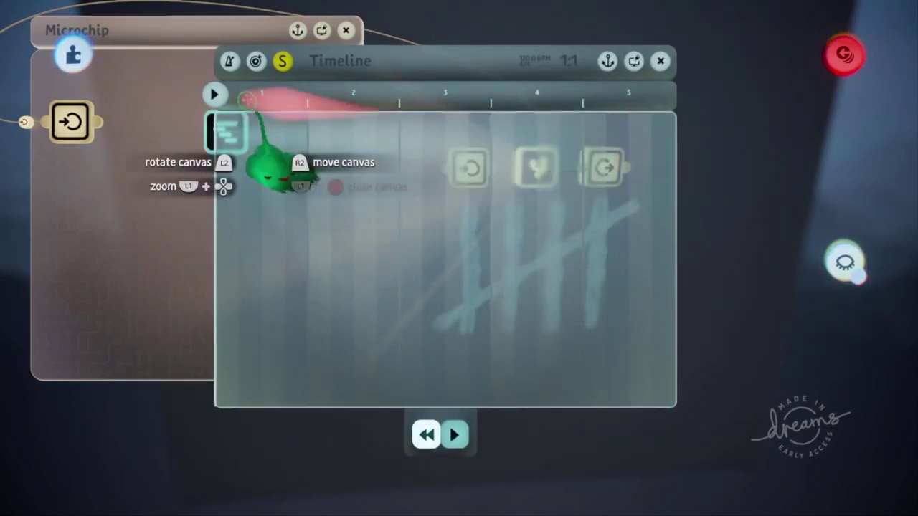
drag(534, 257, 260, 252)
scroll(420, 260, down, 9)
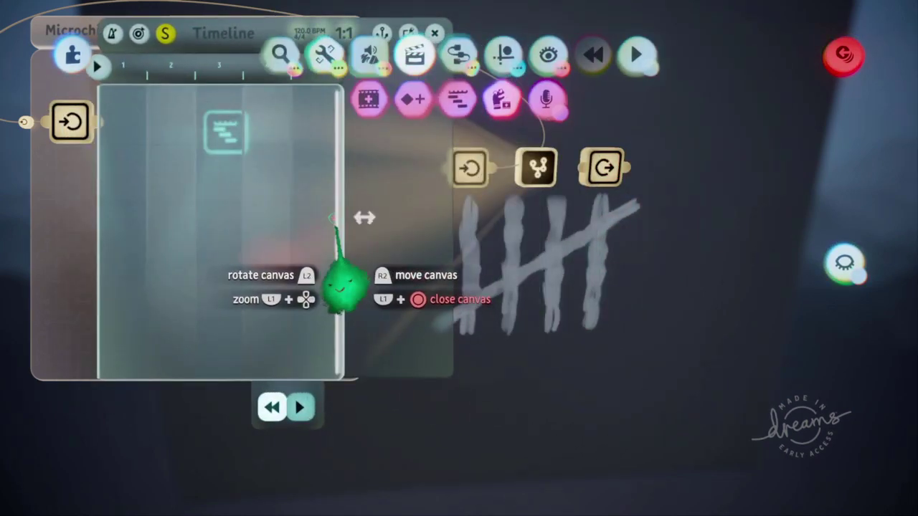
- Place a keyframe at the start of the timeline and record the first tally stroke's End Point at 0% in it
click(416, 99)
drag(111, 213, 103, 195)
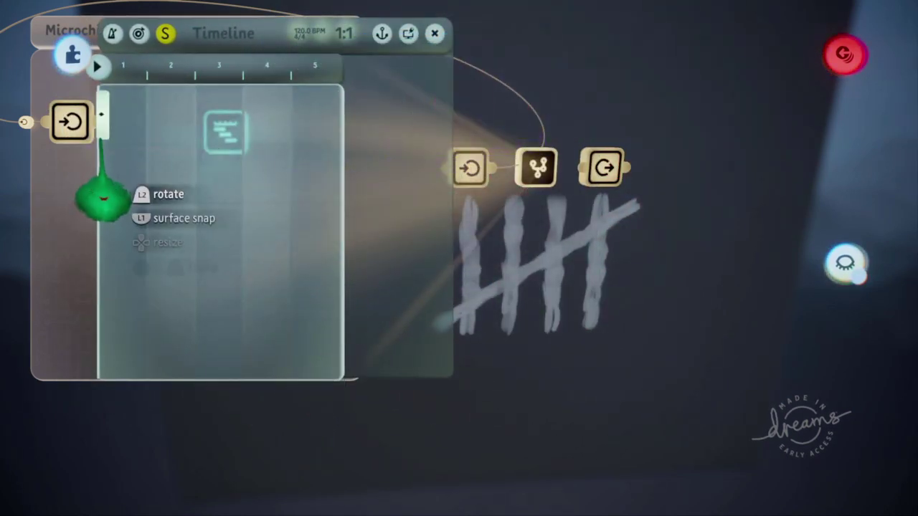
click(102, 173)
drag(408, 233, 338, 240)
click(476, 258)
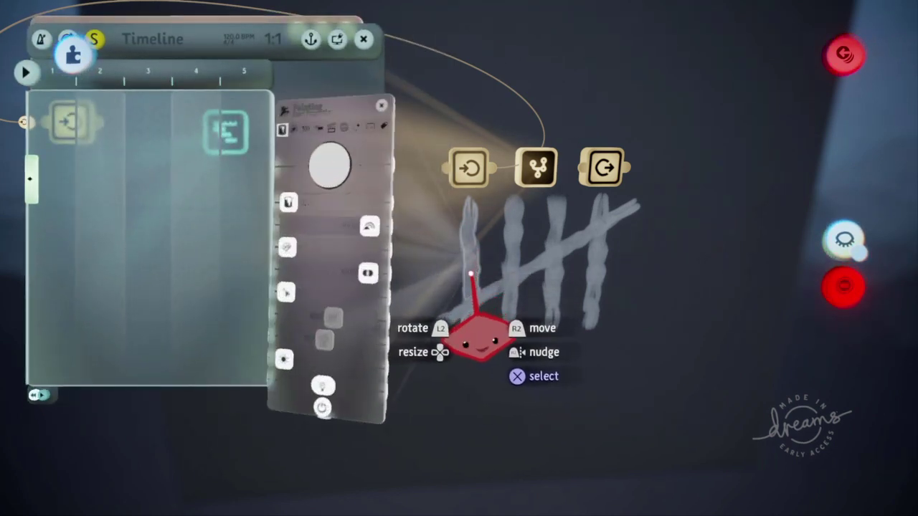
click(267, 104)
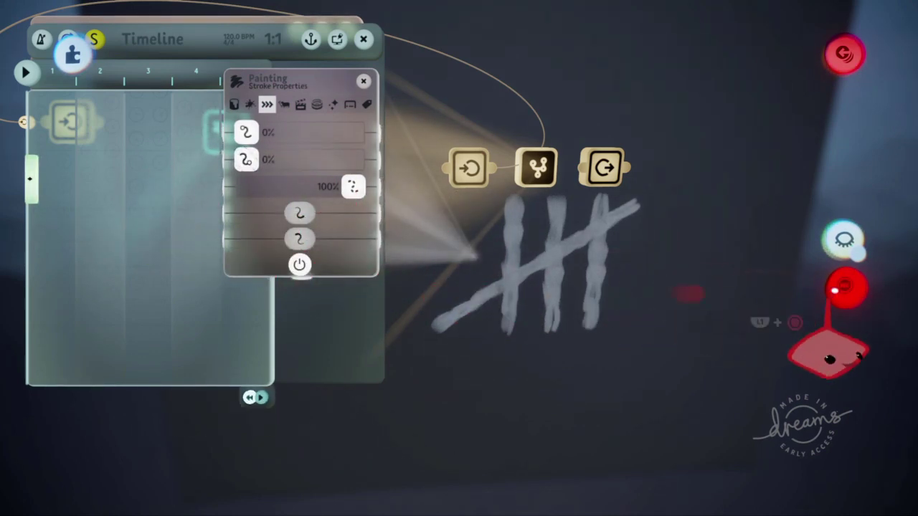
click(845, 290)
key(Escape)
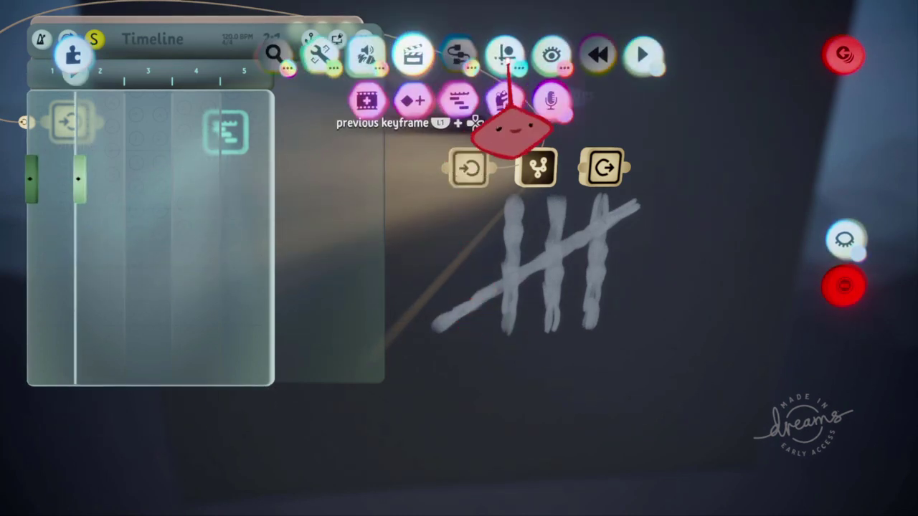
- Preview invisible objects and record the first tally stroke's End Point at 100% in the second keyframe at bar 2
click(551, 55)
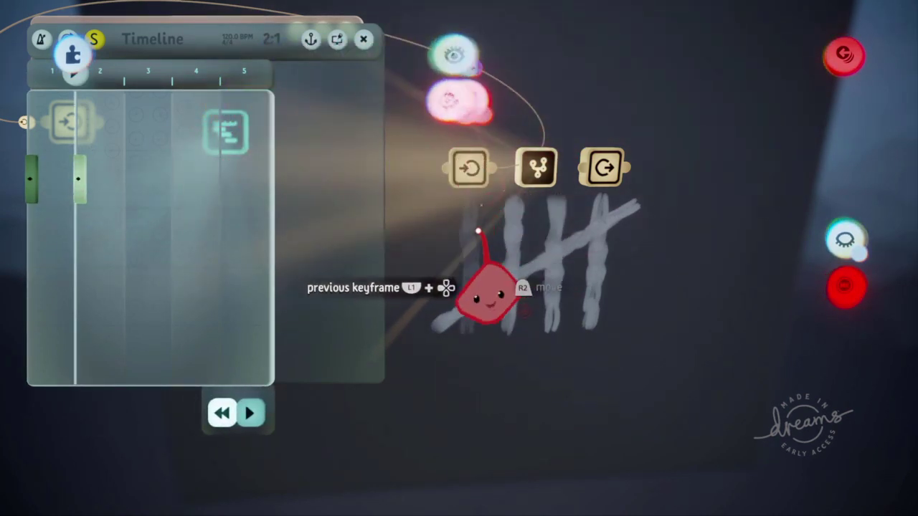
click(479, 336)
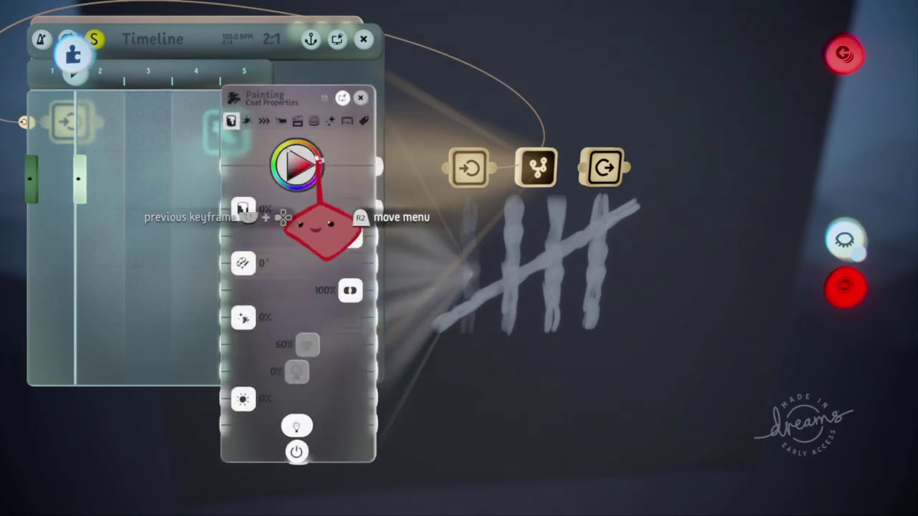
click(265, 121)
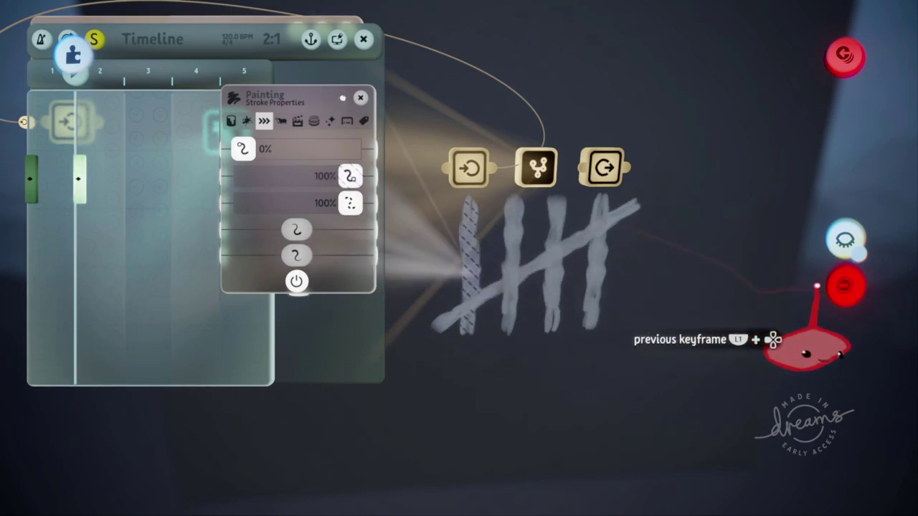
click(818, 286)
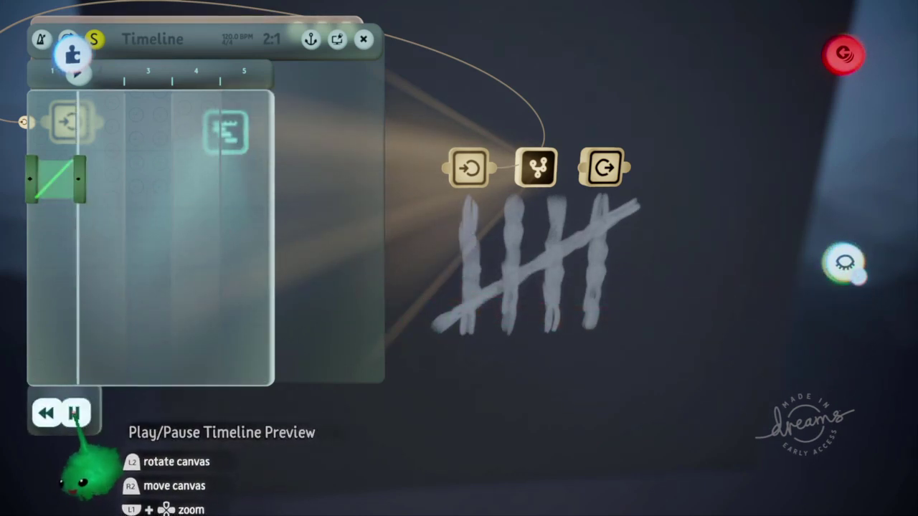
- Play the timeline preview to check the stroke drawing itself, and rewind the playhead to the start
click(73, 413)
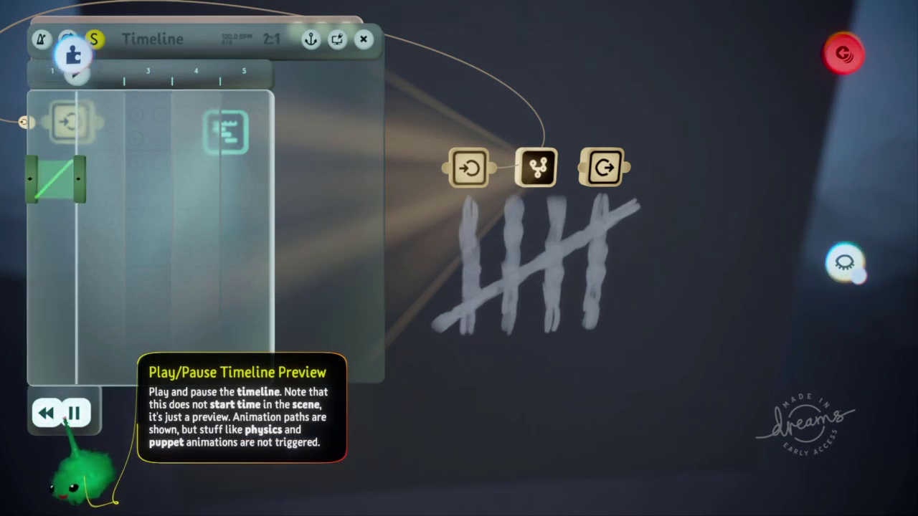
click(49, 416)
- Try a timeline playback speed of 199.08%, test it with time running, and restore the speed to 100%
right_click(244, 330)
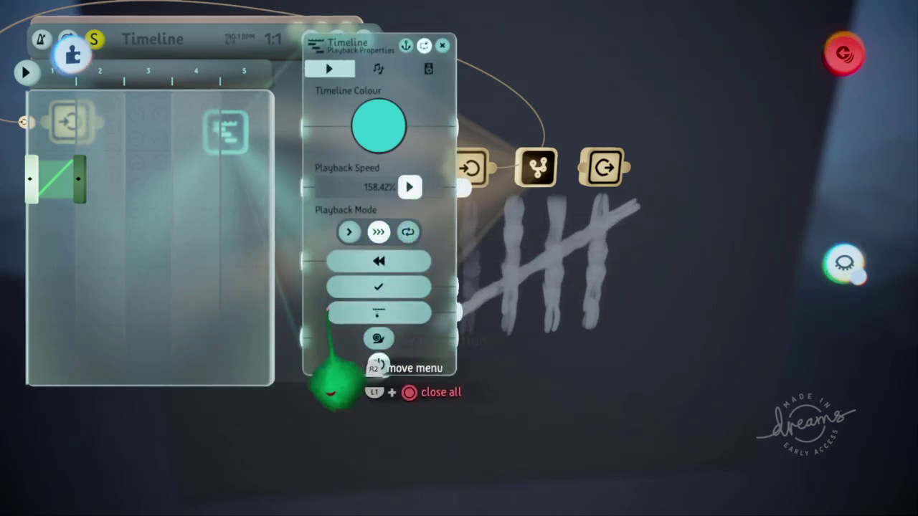
click(352, 311)
drag(409, 188, 431, 188)
click(340, 312)
click(345, 313)
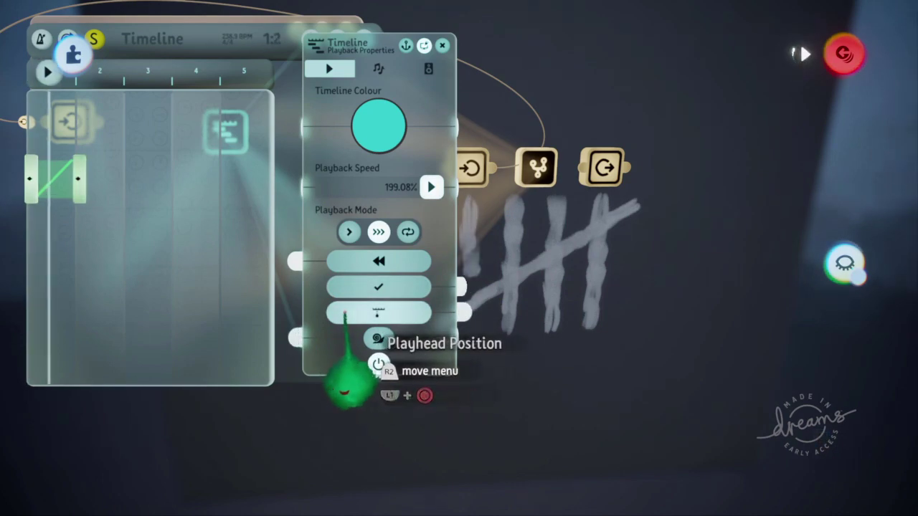
key(space)
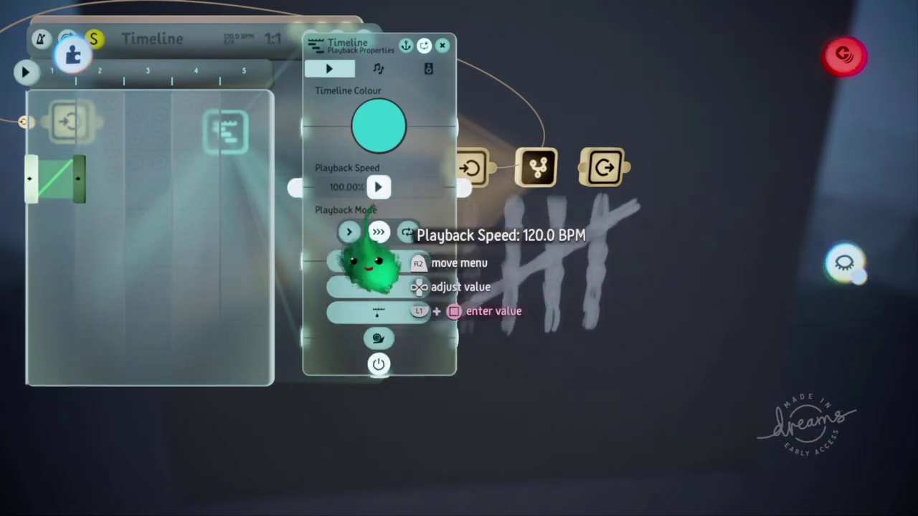
key(Escape)
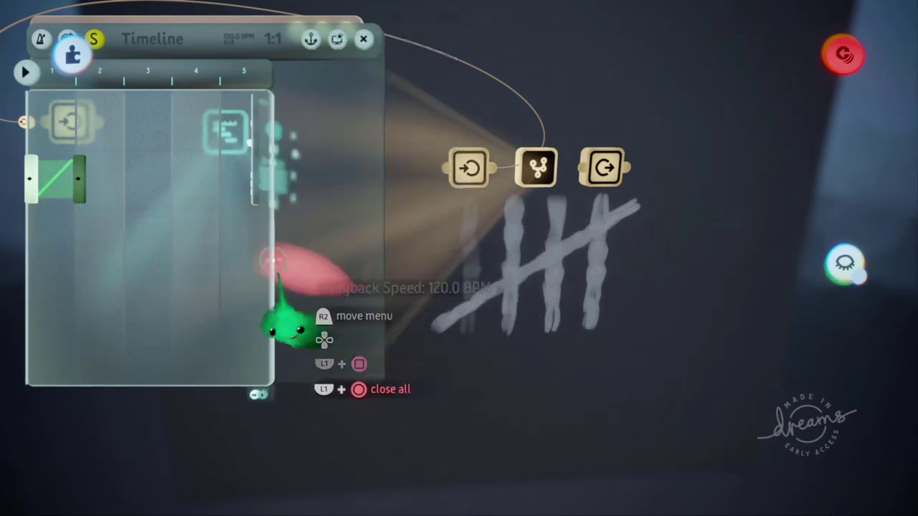